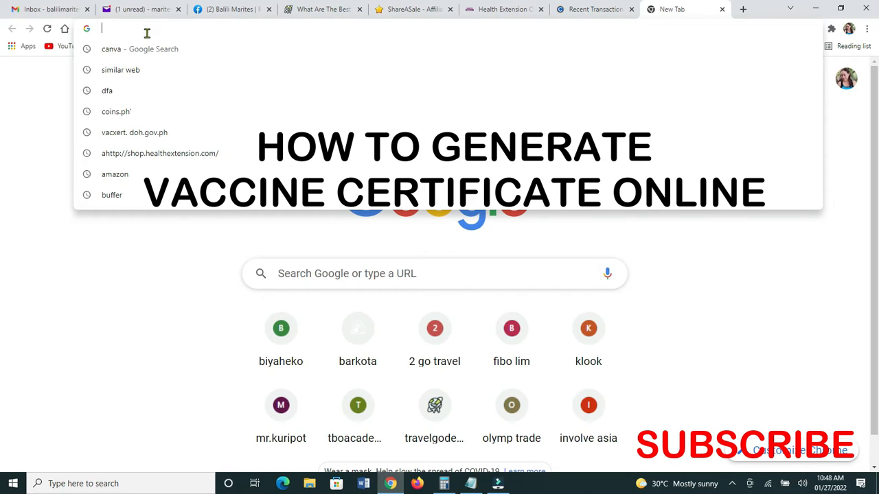
text(ht)
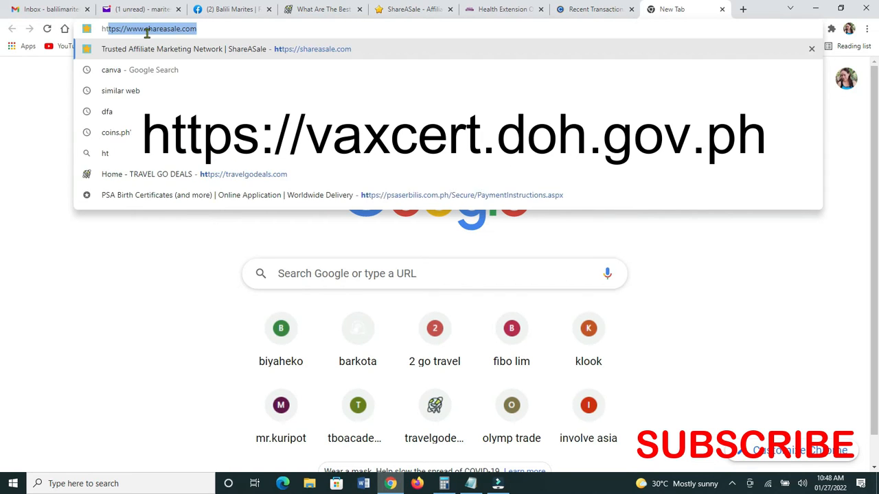
text(tps://)
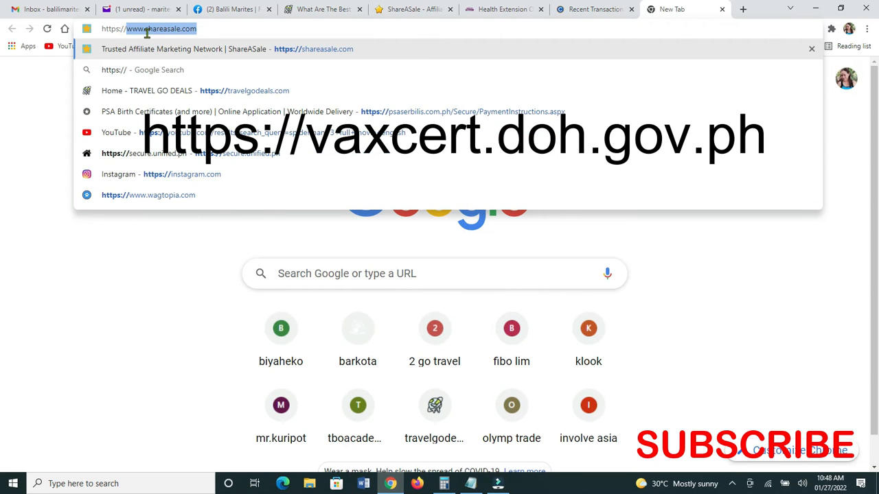
text(vax)
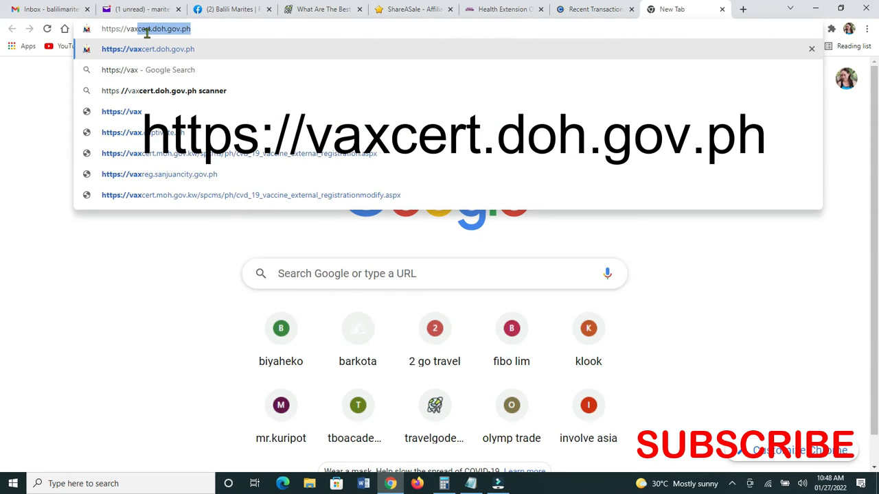
text(xe)
key(BackSpace)
key(BackSpace)
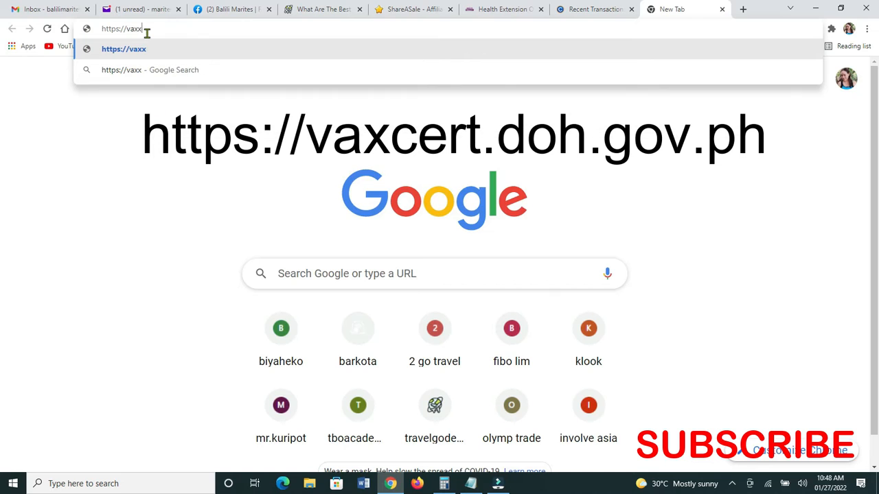
text(cert)
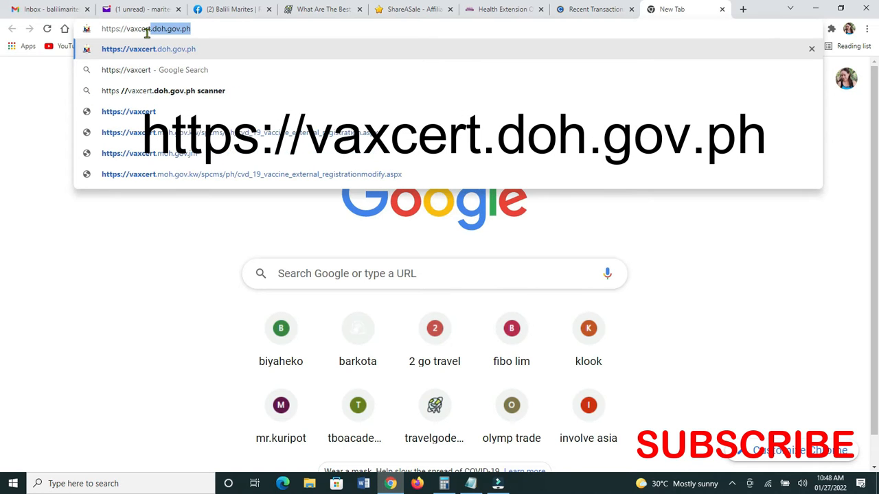
text(.)
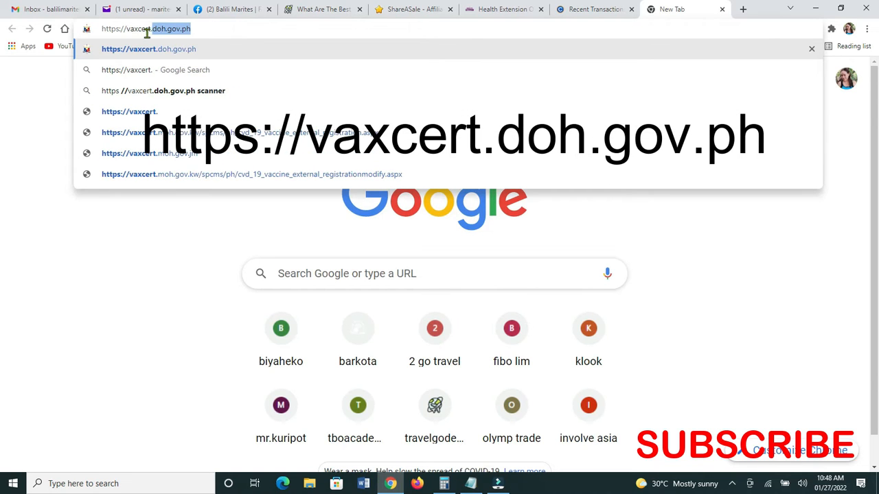
text(doh.gov.ph)
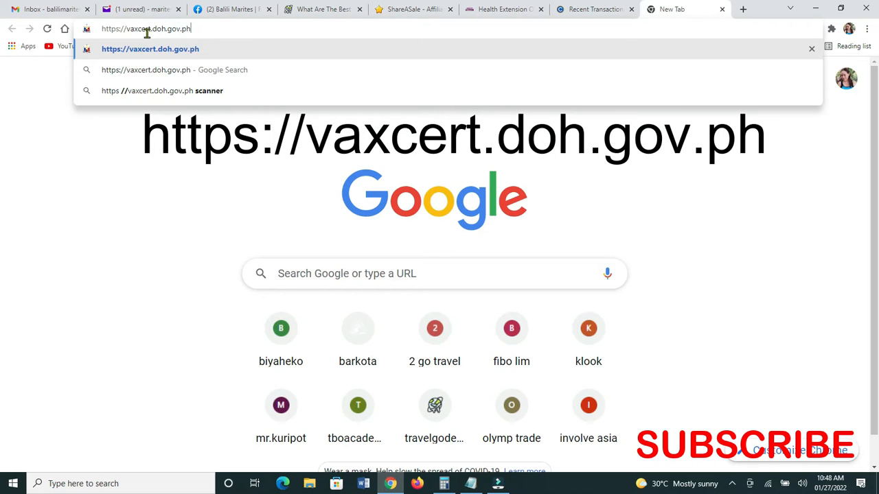
key(Return)
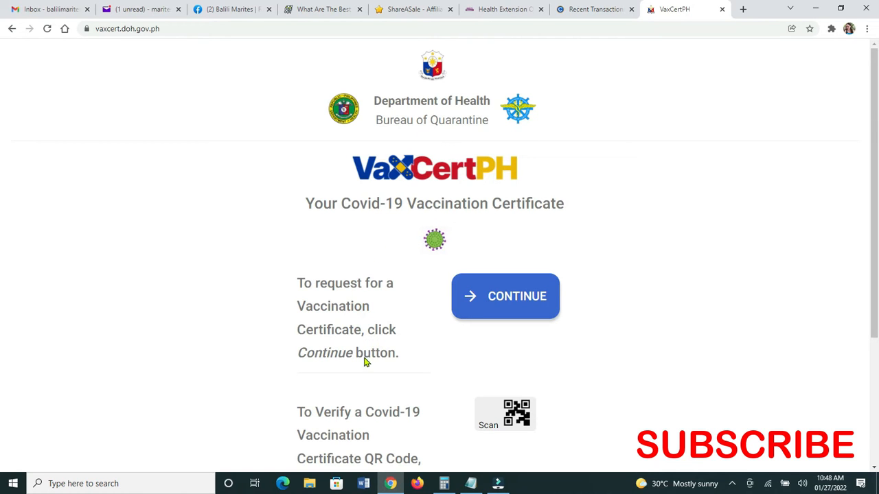
Start a certificate request and accept the data privacy statement.
click(506, 302)
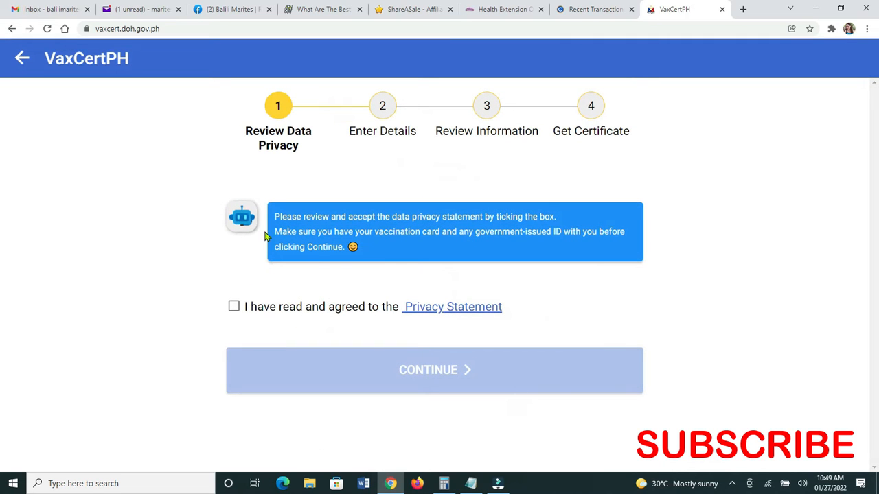
click(234, 306)
click(421, 364)
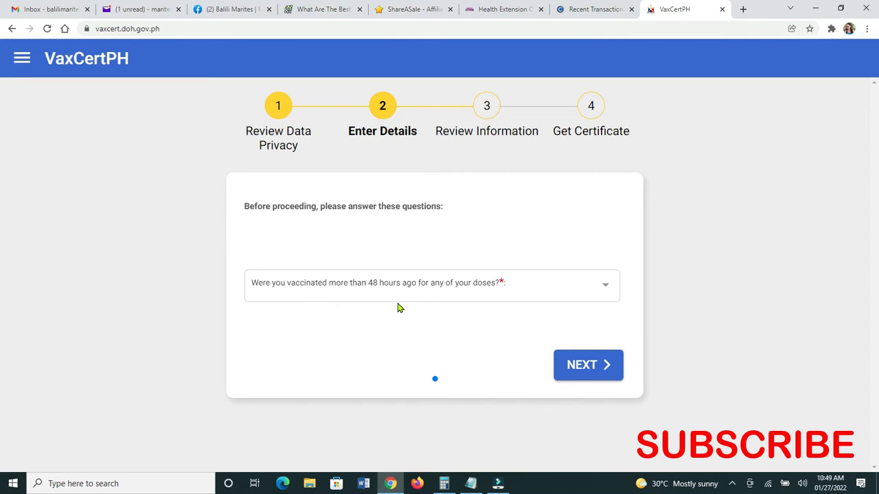
Answer Yes to the 48-hour vaccination question and advance to the personal information form.
click(608, 282)
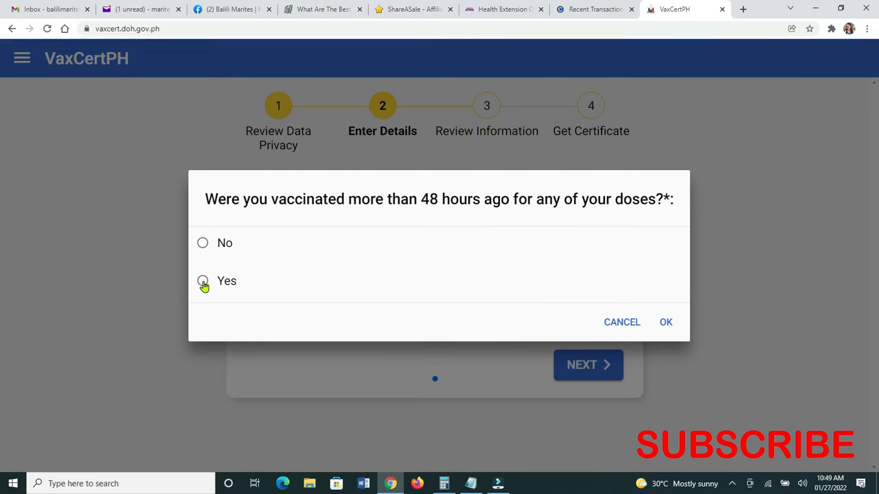
click(203, 282)
click(666, 324)
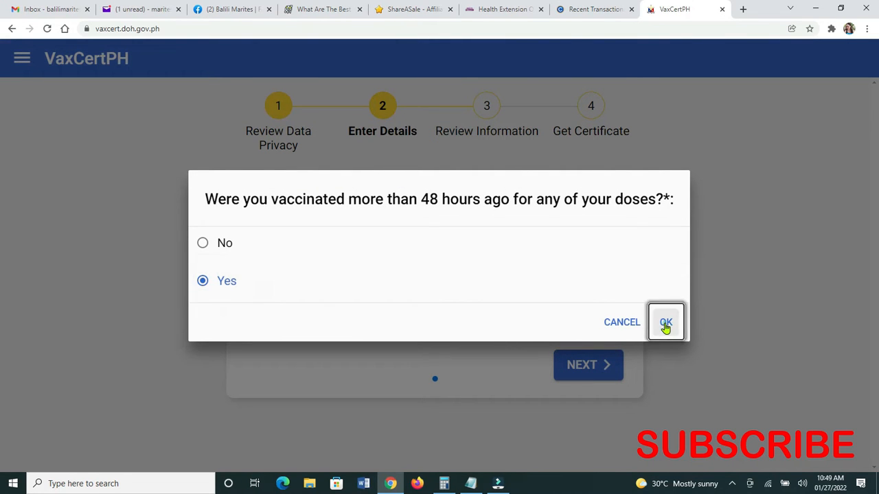
click(574, 369)
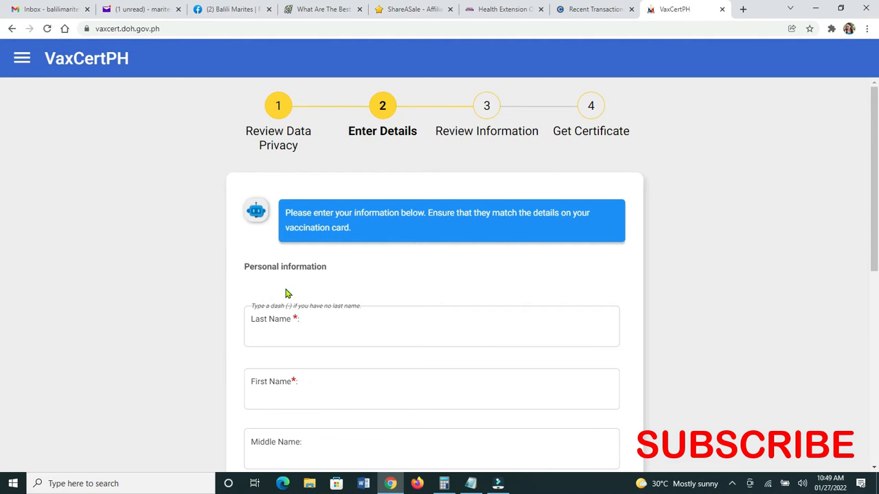
Continue from the name and birthdate fields to the Vaccination Details section.
scroll(316, 278, down, 3)
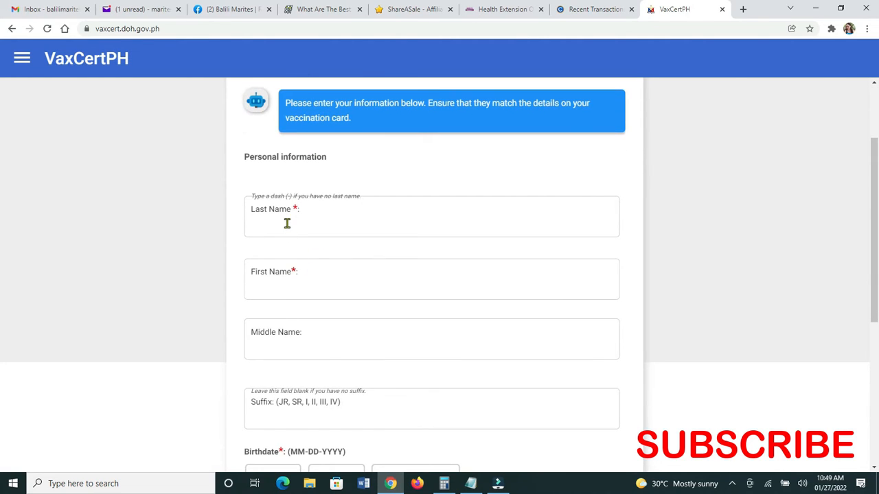
scroll(302, 274, down, 2)
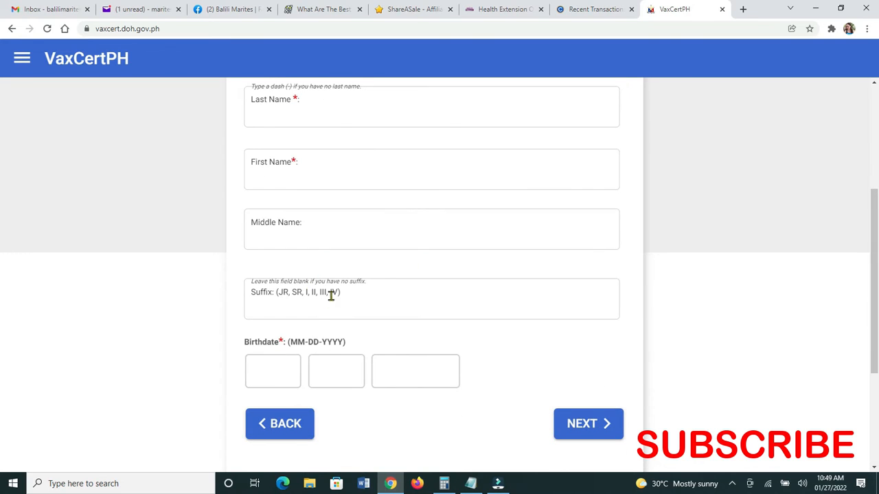
click(583, 436)
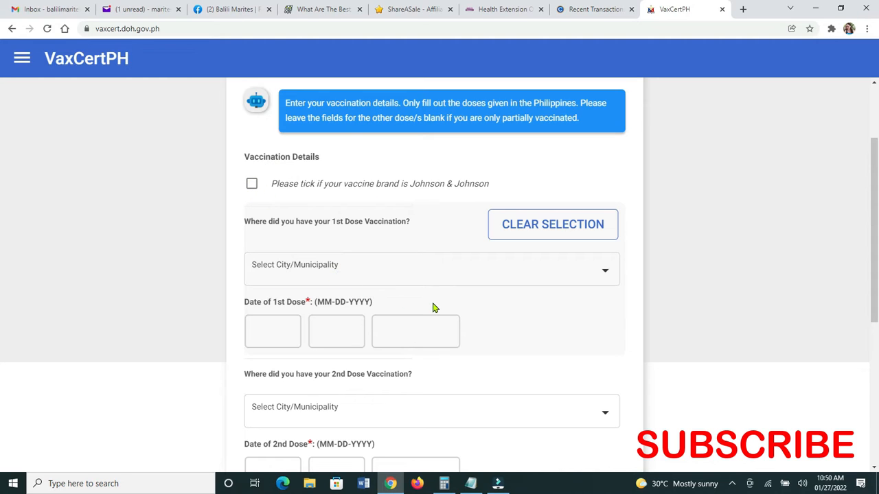
Scroll through the vaccination details form to review the dose place and date fields.
scroll(434, 309, down, 3)
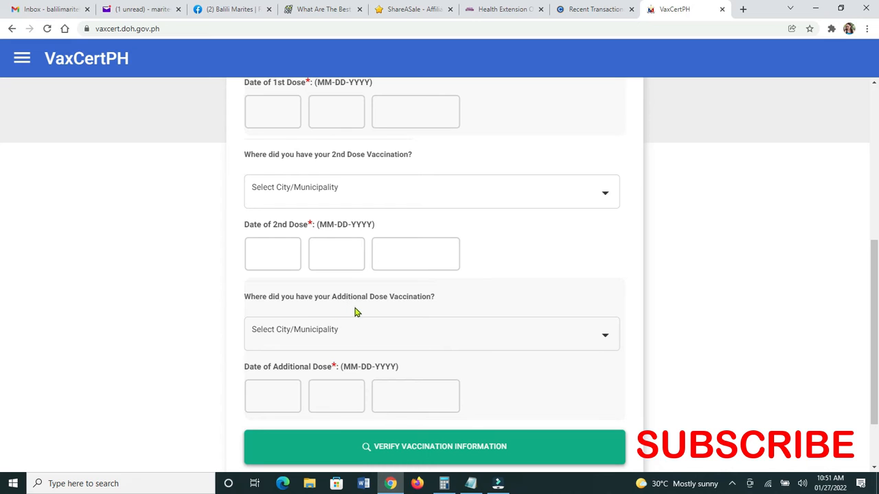
scroll(373, 314, down, 1)
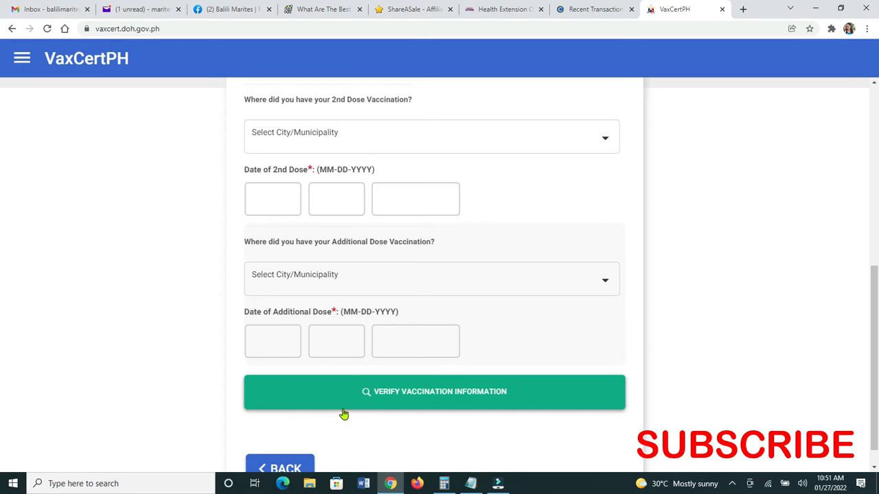
scroll(403, 288, up, 2)
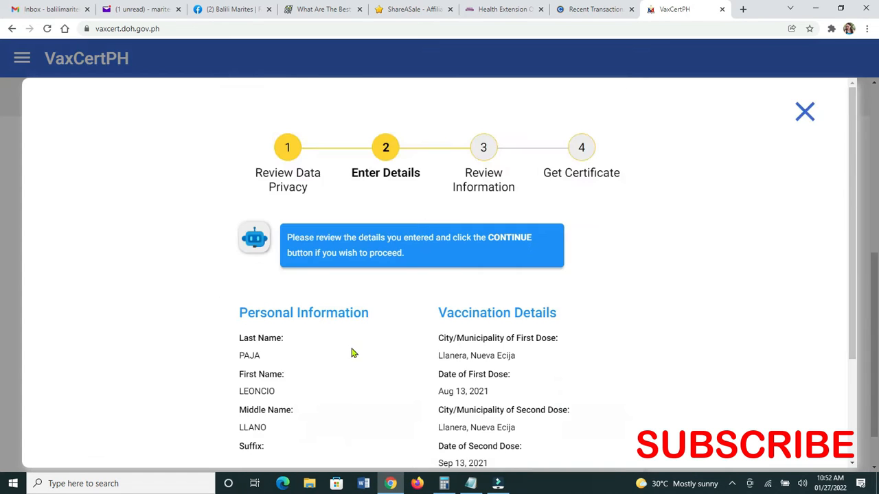
scroll(354, 353, down, 2)
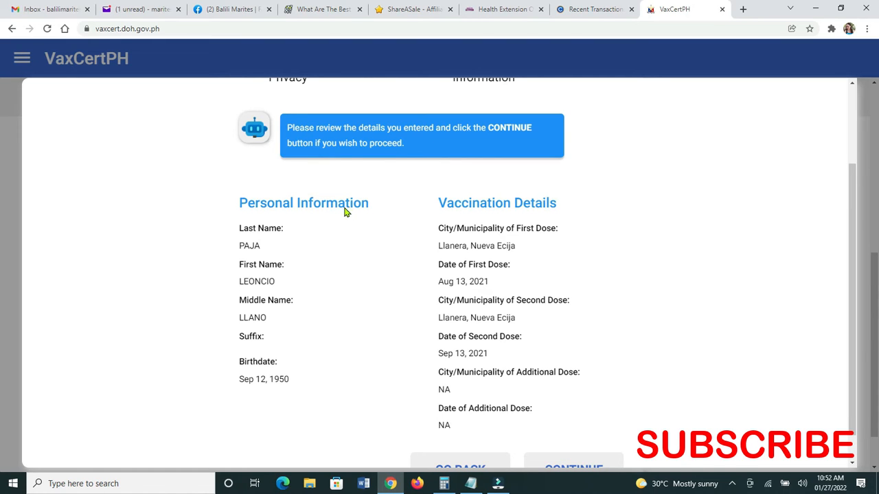
Confirm the reviewed details, enter the captcha characters, and submit to look up the record.
scroll(285, 216, down, 1)
click(584, 443)
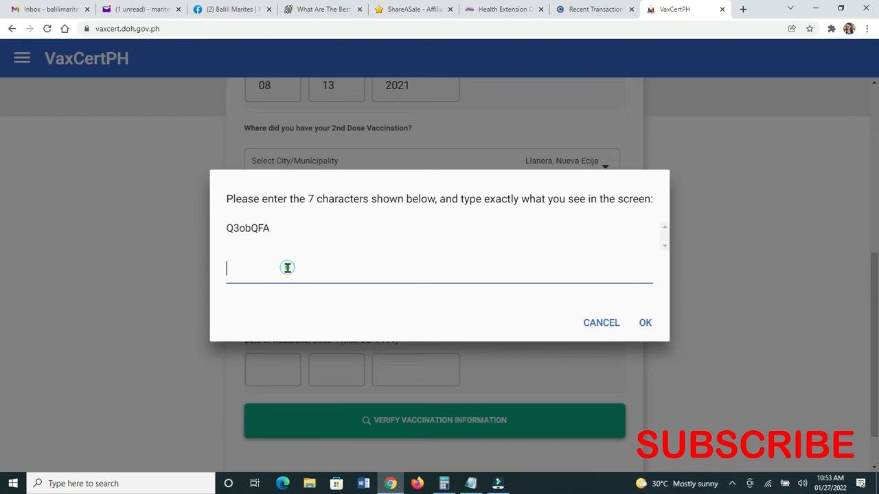
text(Q3obQFA)
click(645, 323)
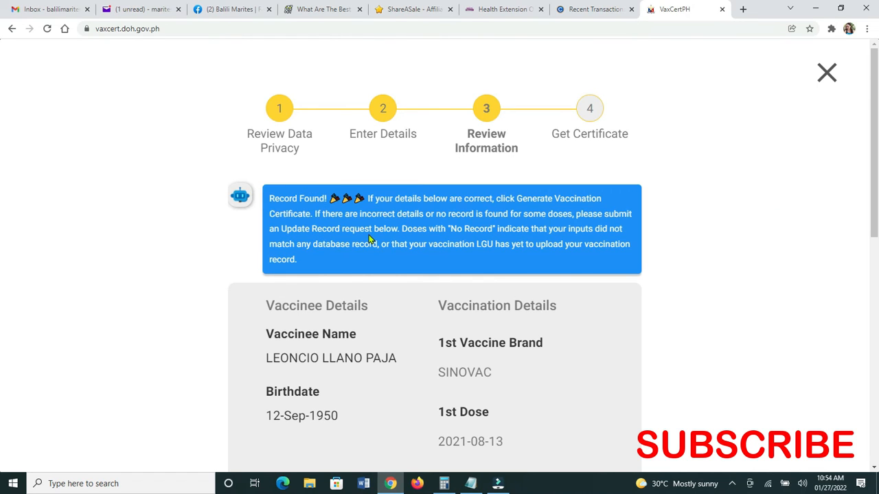
Scroll past the SINOVAC dose records down to the travel-purpose and Passport Number section.
scroll(366, 240, down, 1)
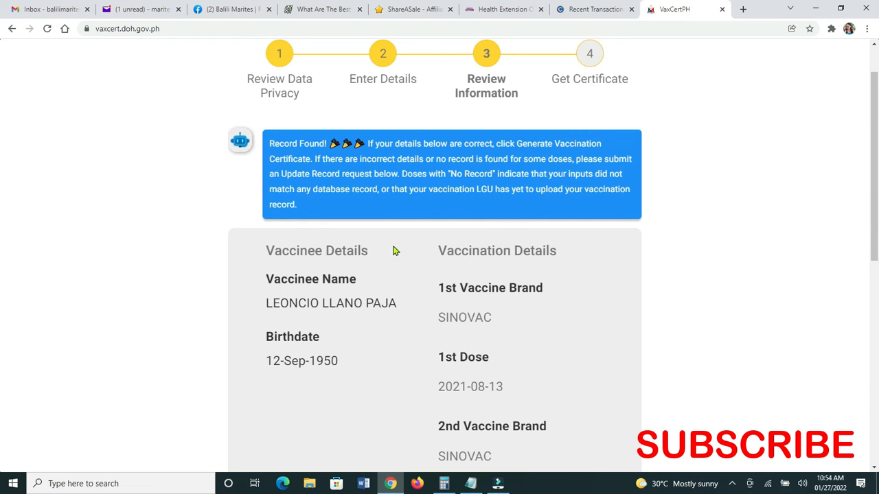
scroll(394, 250, down, 5)
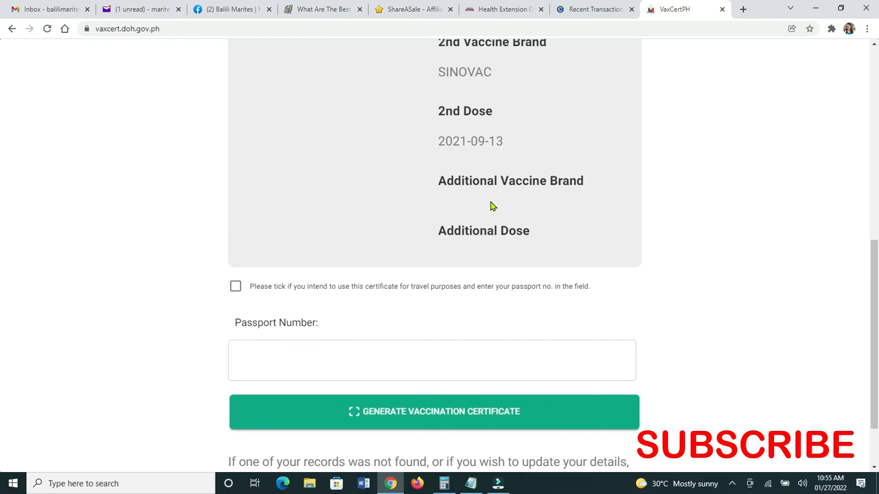
scroll(495, 187, up, 2)
scroll(398, 226, down, 1)
scroll(399, 226, down, 1)
scroll(239, 294, down, 1)
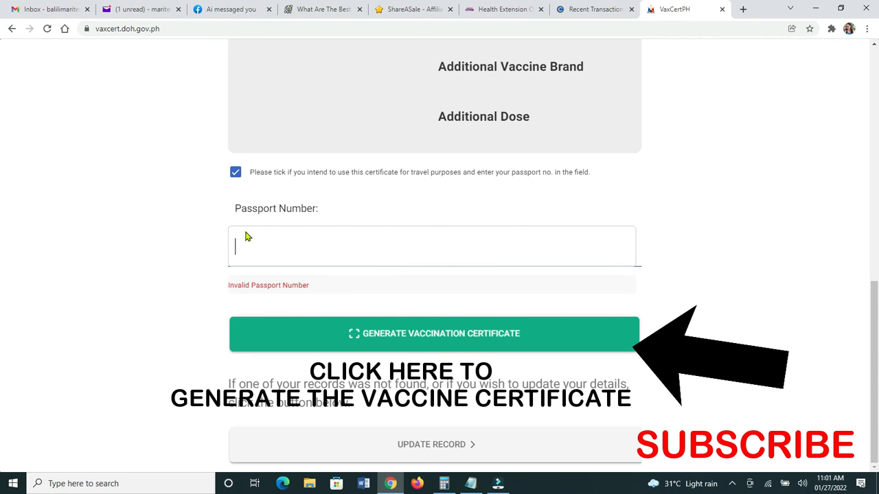
Fill in the Passport Number field with the passport number and generate the certificate.
click(254, 248)
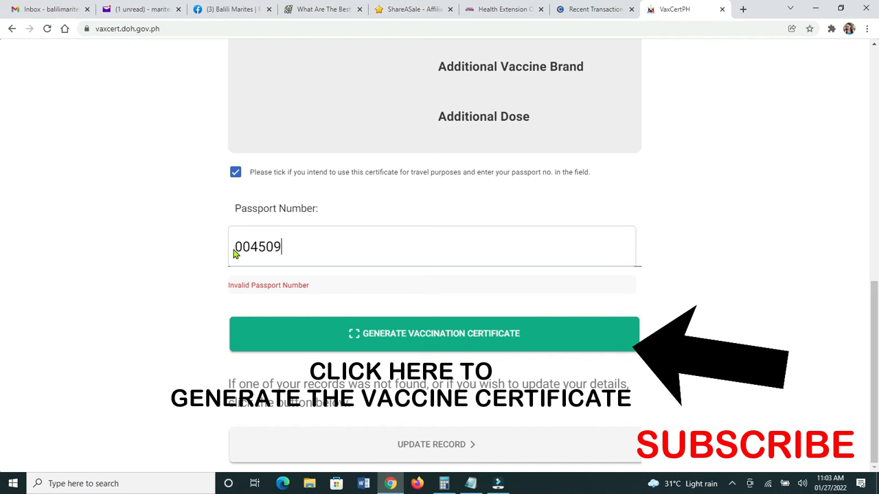
scroll(419, 262, up, 2)
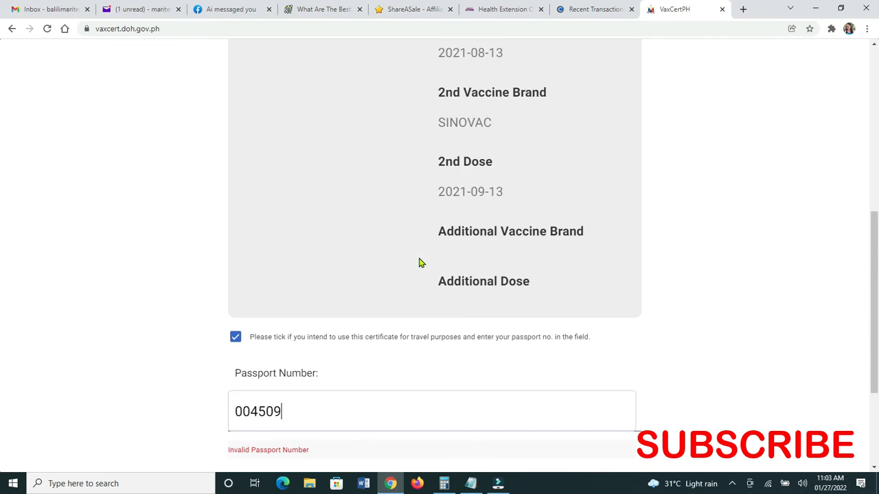
scroll(419, 263, up, 5)
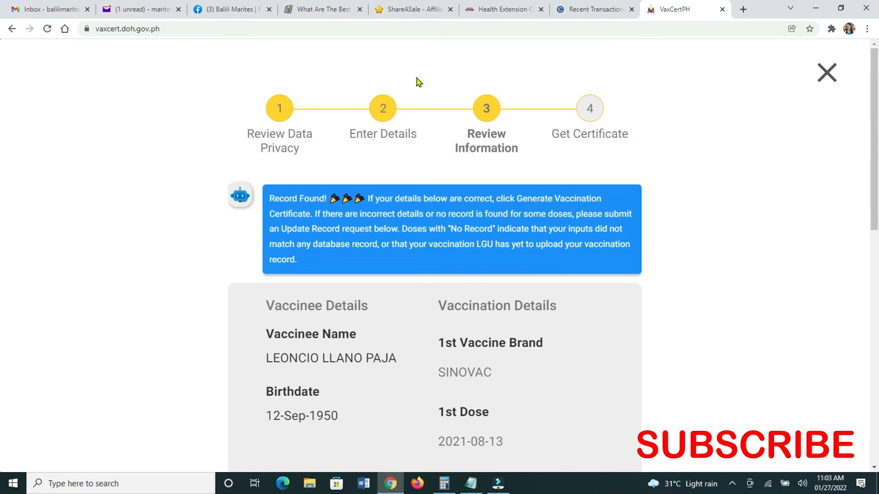
scroll(747, 316, down, 5)
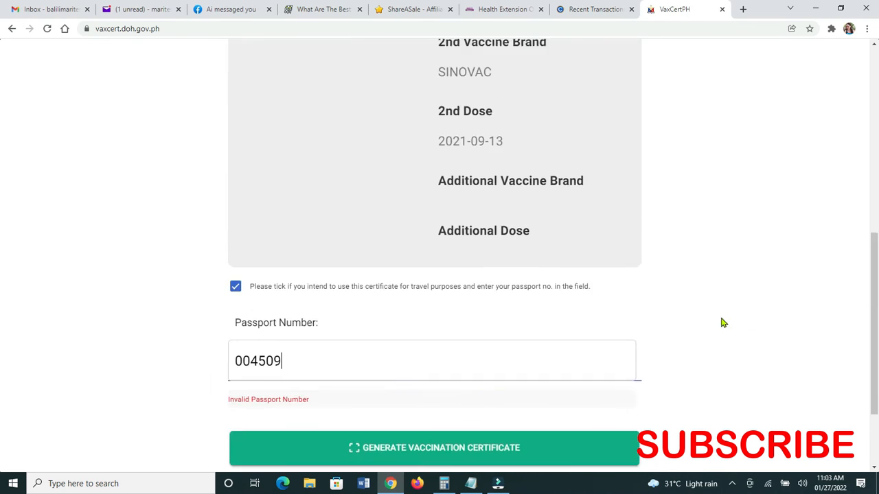
scroll(743, 322, down, 2)
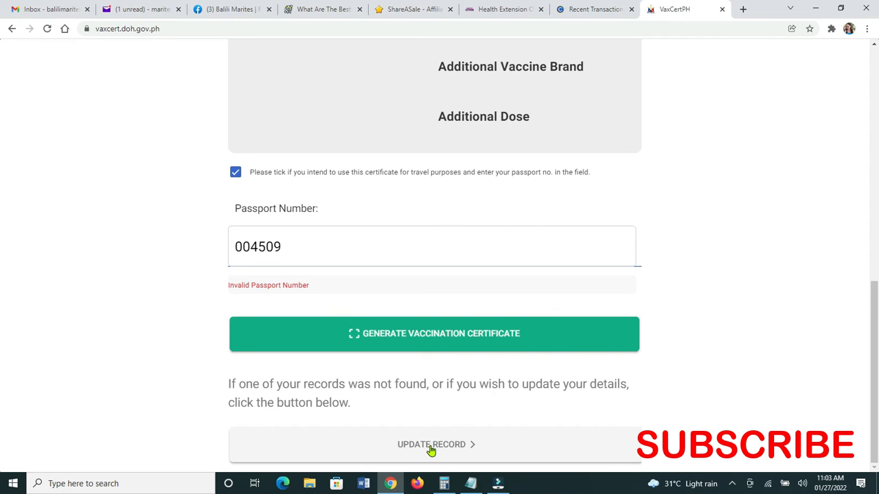
click(397, 340)
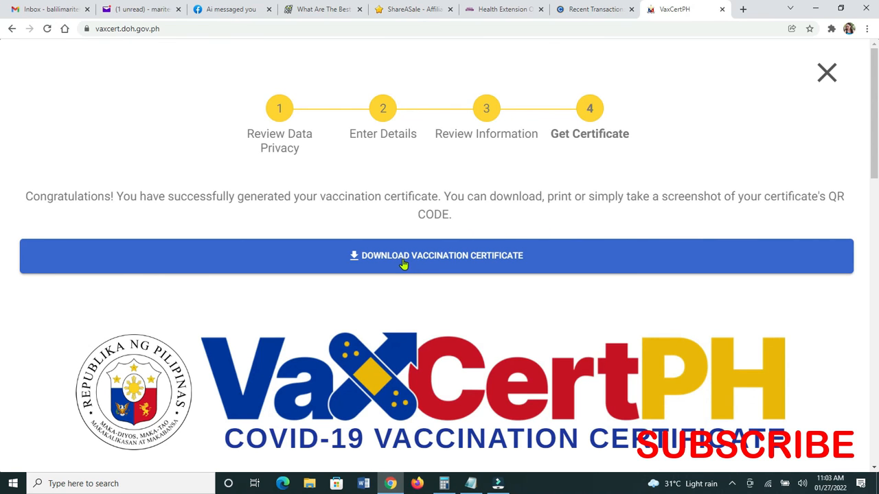
Review the certificate's QR code and CoronaVac dose table, then download it as vaccination_certificate.pdf.
scroll(446, 271, down, 5)
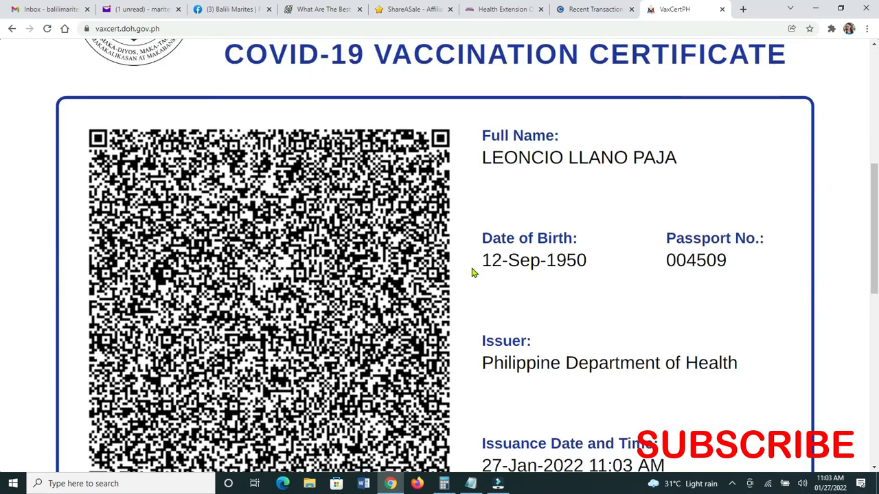
scroll(472, 273, down, 3)
scroll(476, 273, down, 3)
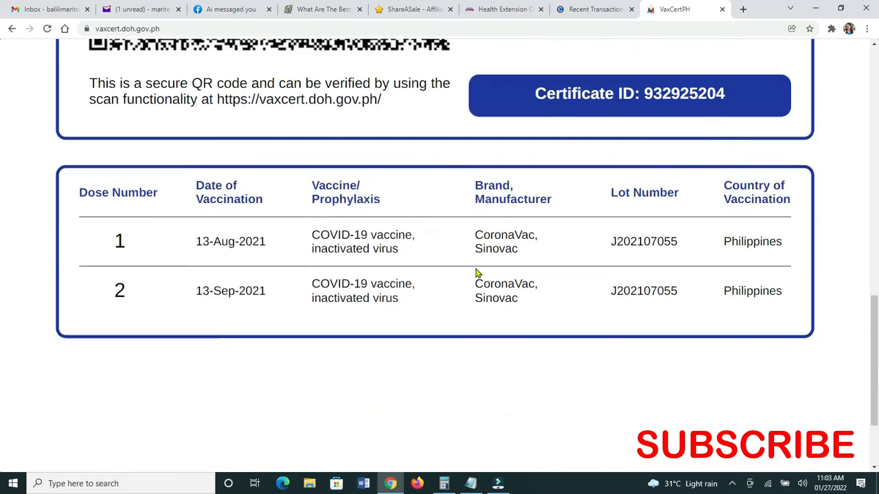
scroll(477, 271, down, 2)
scroll(476, 272, up, 10)
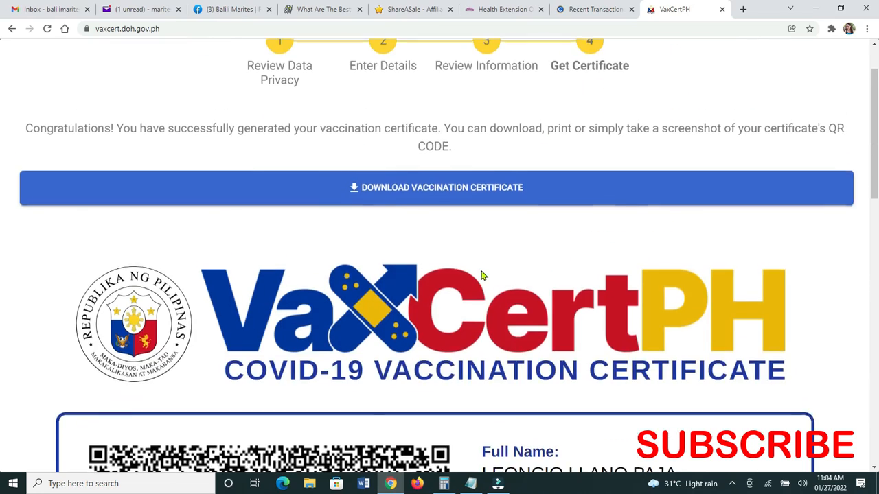
scroll(481, 276, up, 1)
click(480, 270)
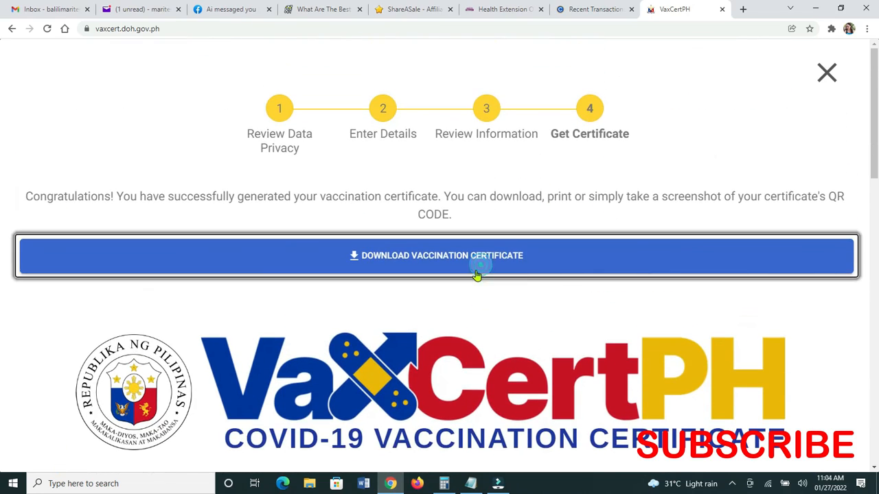